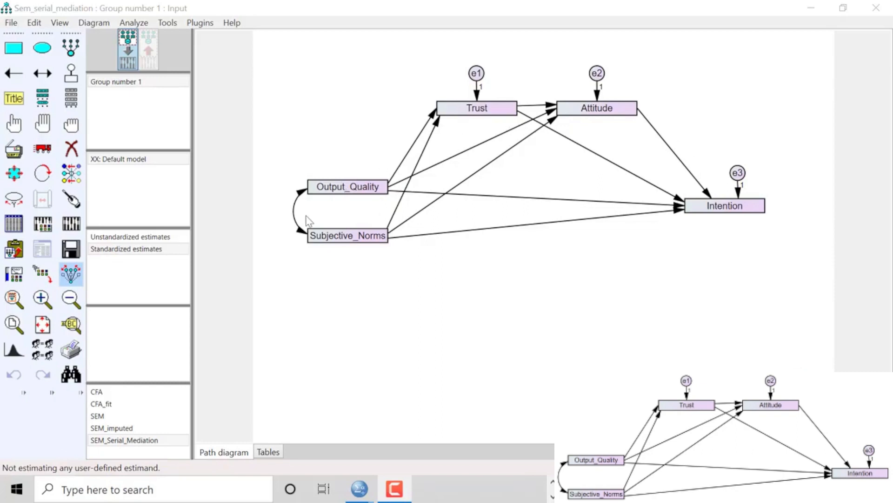
# Review the bootstrap settings and the output options in the analysis properties.
pyautogui.click(43, 225)
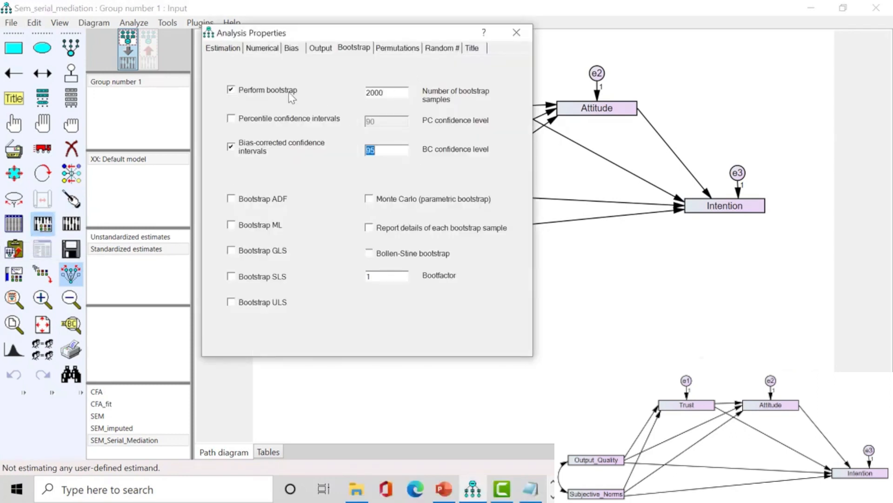
pyautogui.click(390, 94)
pyautogui.click(379, 154)
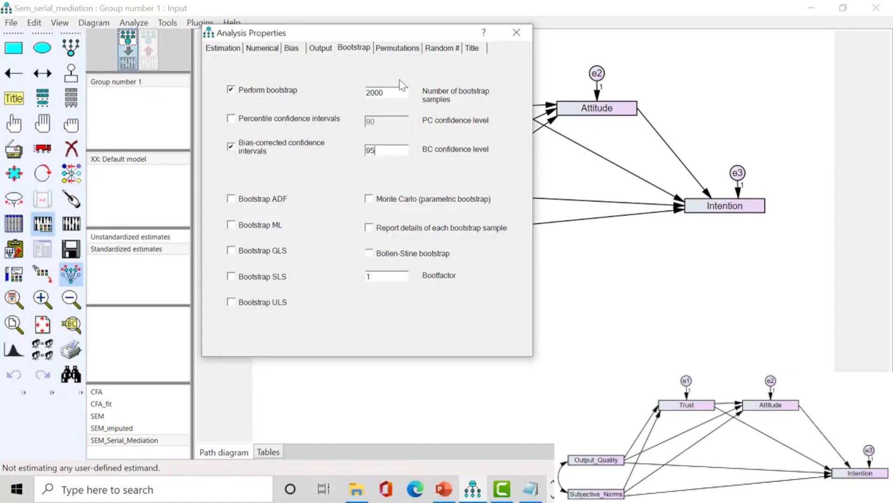
pyautogui.click(319, 48)
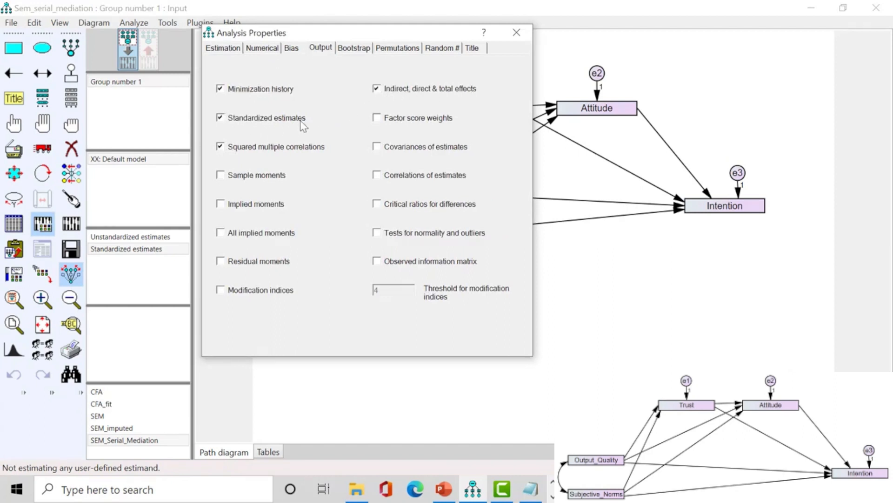
pyautogui.click(517, 33)
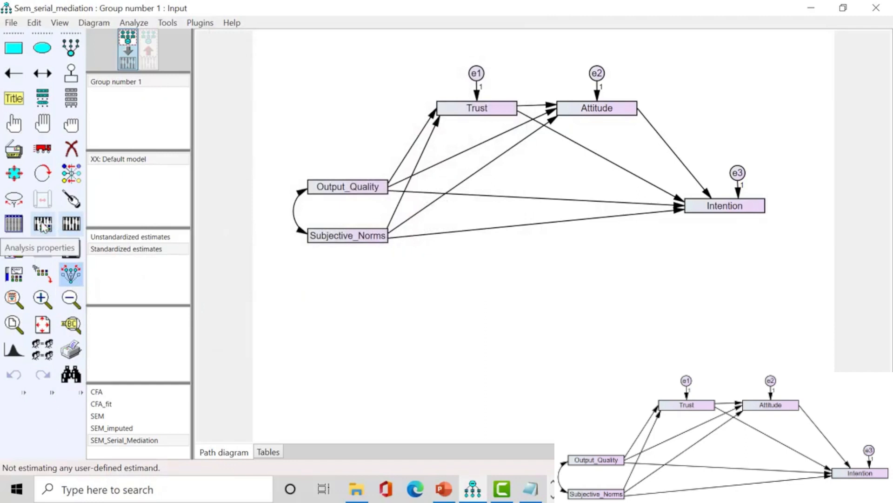
# Calculate the estimates for the serial mediation model and display the standardized results on the path diagram.
pyautogui.click(70, 226)
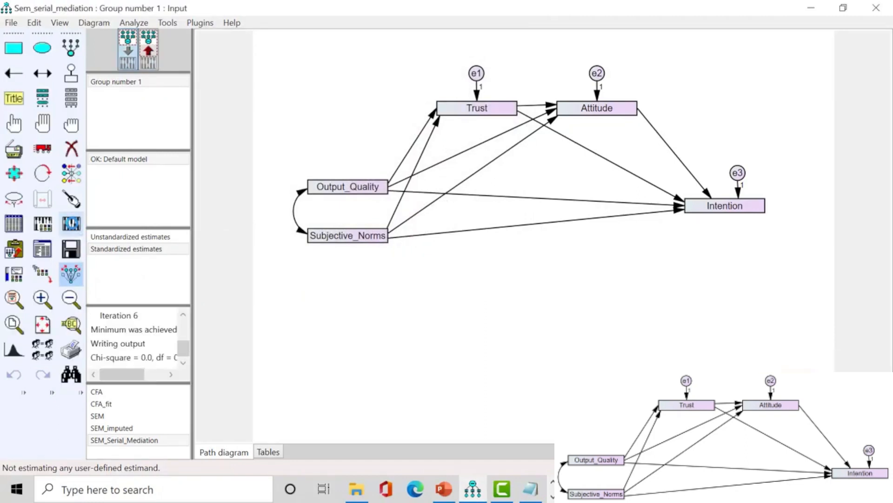
pyautogui.click(149, 52)
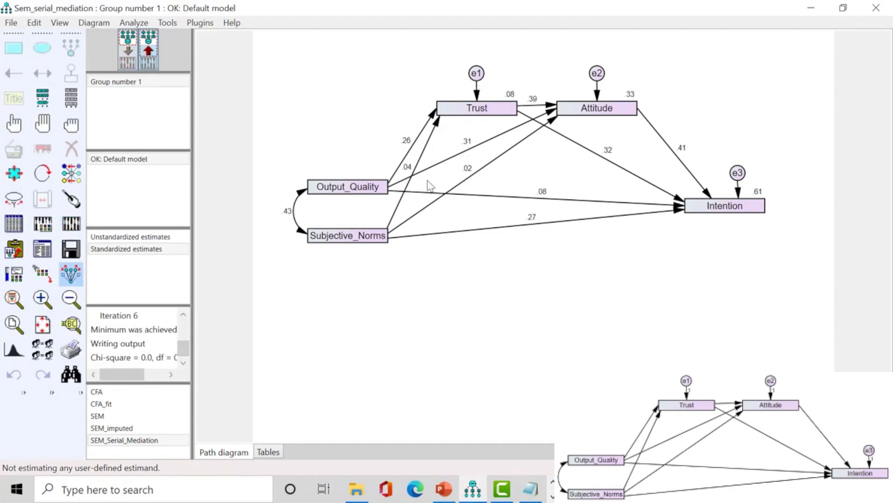
# Open the text output and display the two-tailed bias-corrected significance for the Total Effects matrix.
pyautogui.click(42, 249)
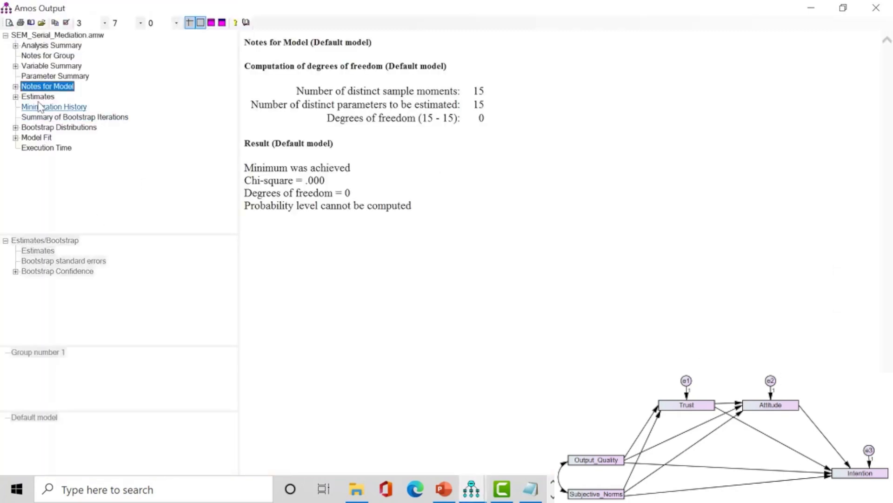
pyautogui.click(15, 97)
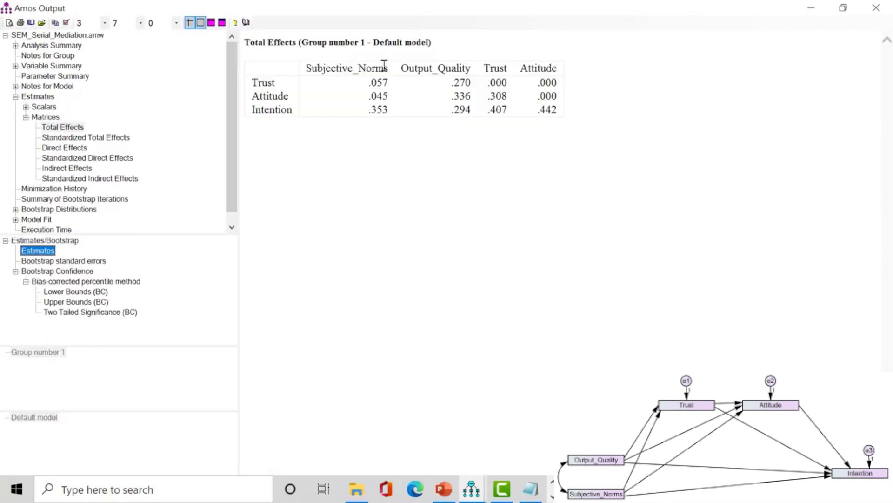
pyautogui.click(70, 312)
pyautogui.click(28, 281)
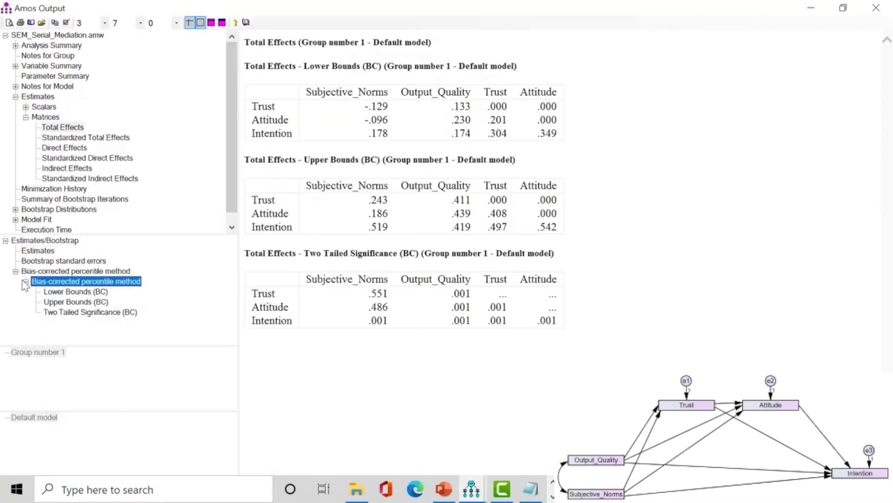
pyautogui.click(25, 282)
pyautogui.click(25, 282)
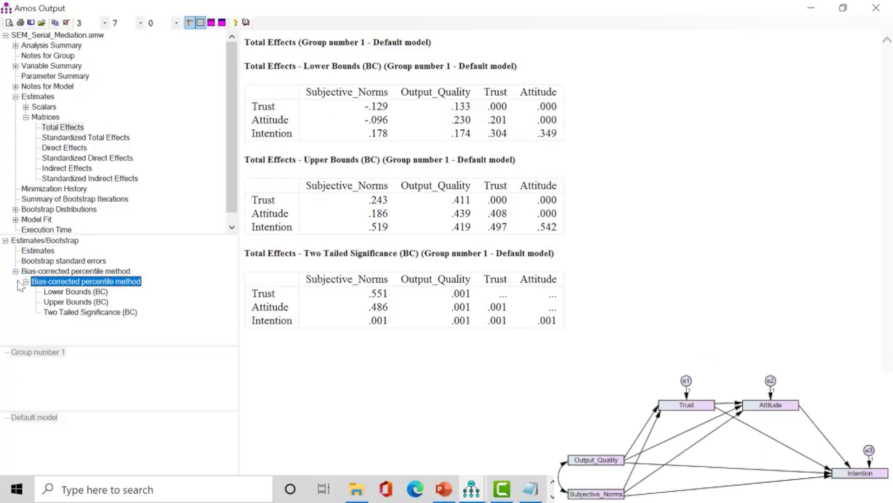
pyautogui.click(65, 313)
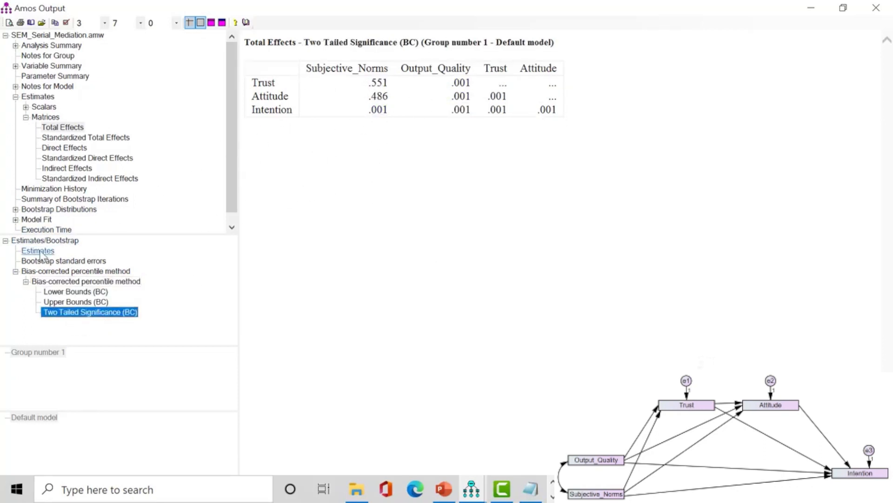
# Compare the two-tailed significance table of the total effects with the paths in the model diagram.
pyautogui.click(471, 489)
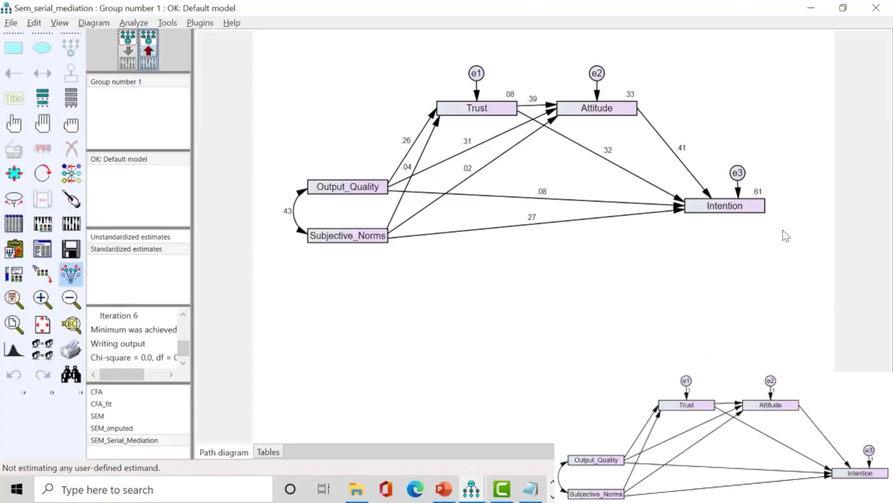
pyautogui.hotkey('alt', 'Tab')
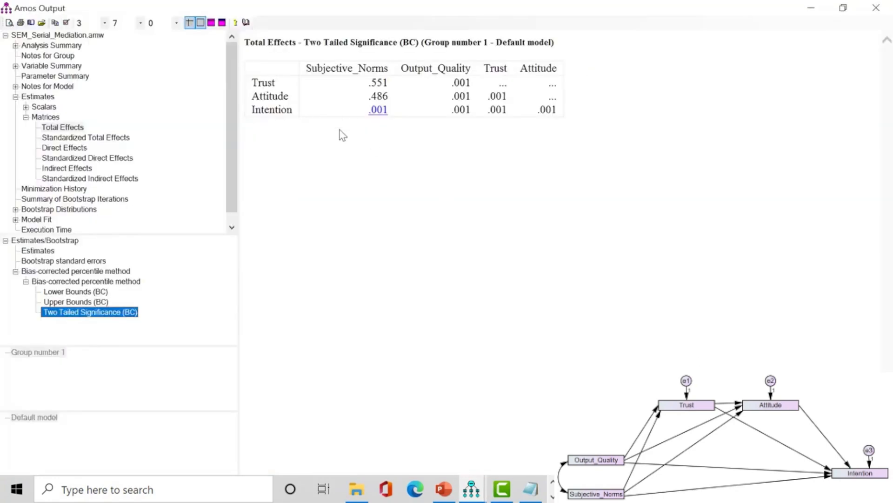
pyautogui.click(63, 127)
pyautogui.click(69, 137)
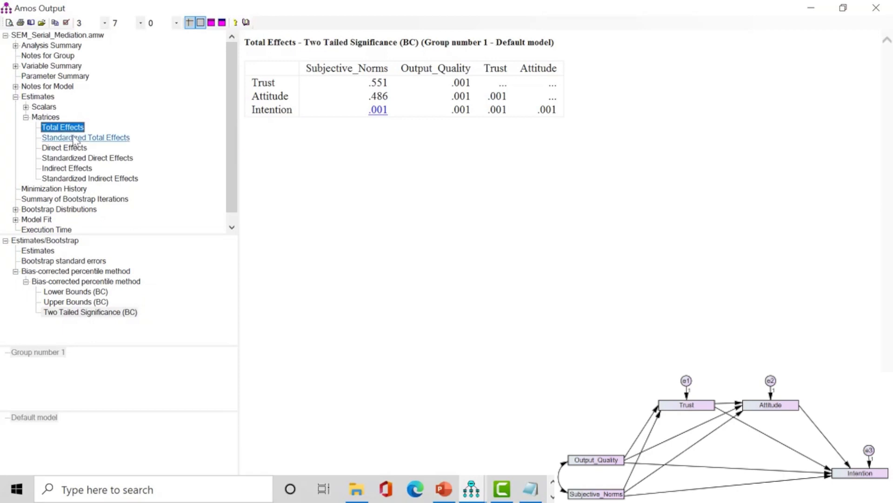
pyautogui.click(62, 128)
pyautogui.click(88, 313)
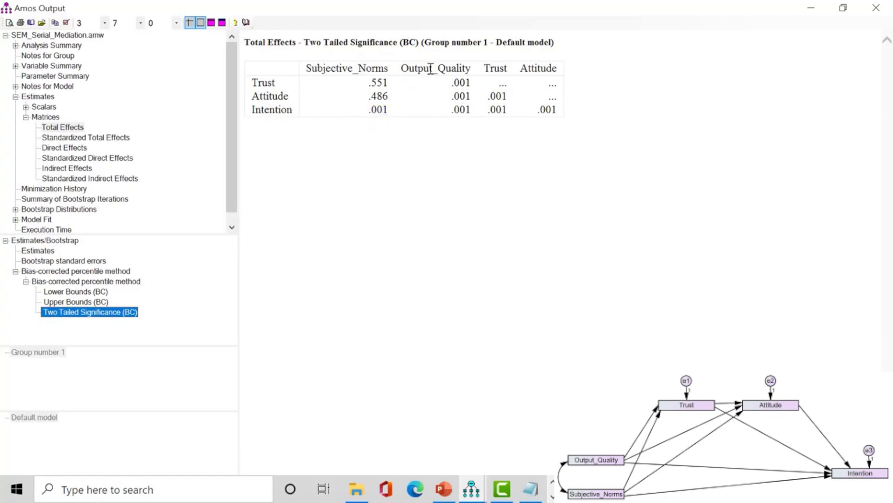
pyautogui.hotkey('alt', 'Tab')
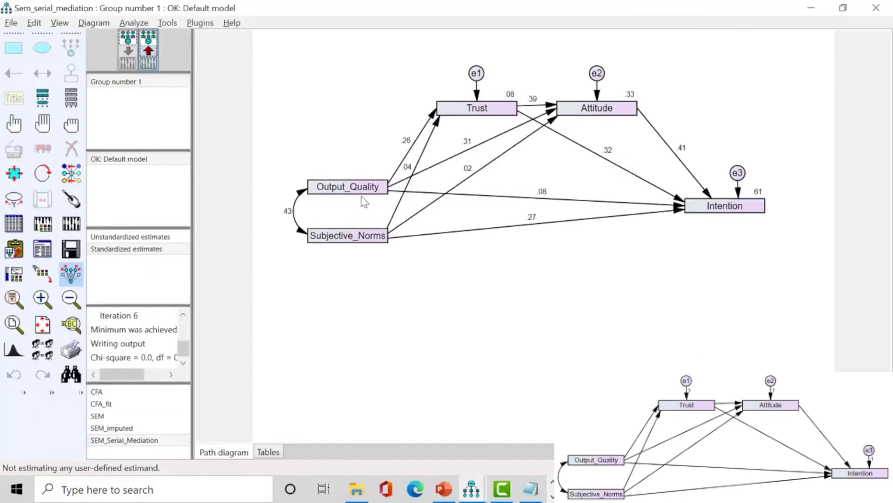
pyautogui.hotkey('alt', 'Tab')
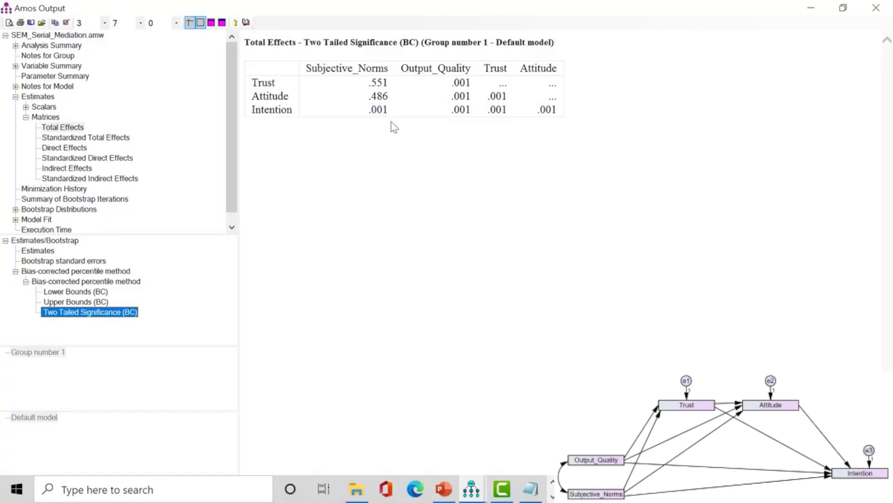
# Name the regression weights: a1 for Output_Quality to Trust, a2 for Trust to Attitude, and a3 for Attitude to Intention.
pyautogui.hotkey('alt', 'Tab')
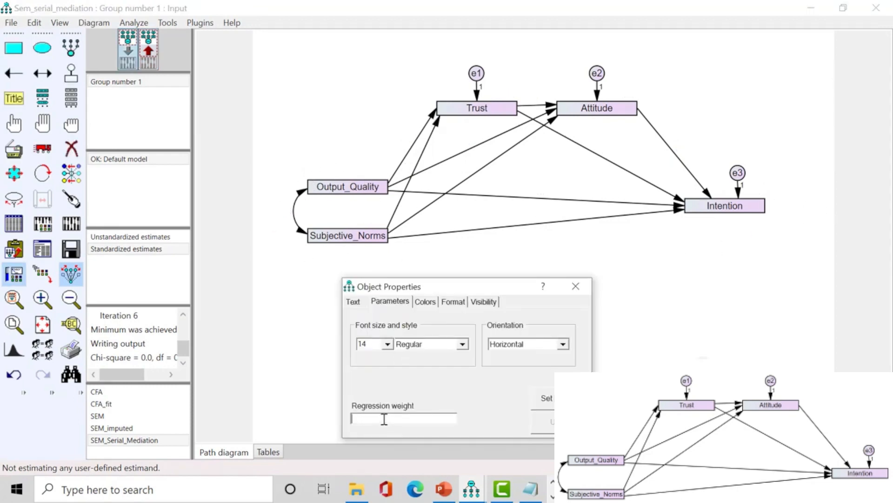
pyautogui.write('a')
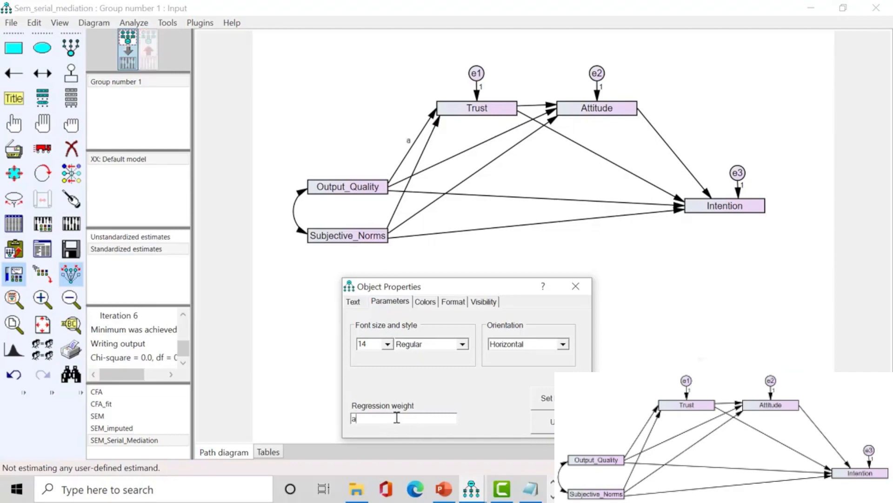
pyautogui.write('1')
pyautogui.moveTo(494, 288); pyautogui.dragTo(493, 245)
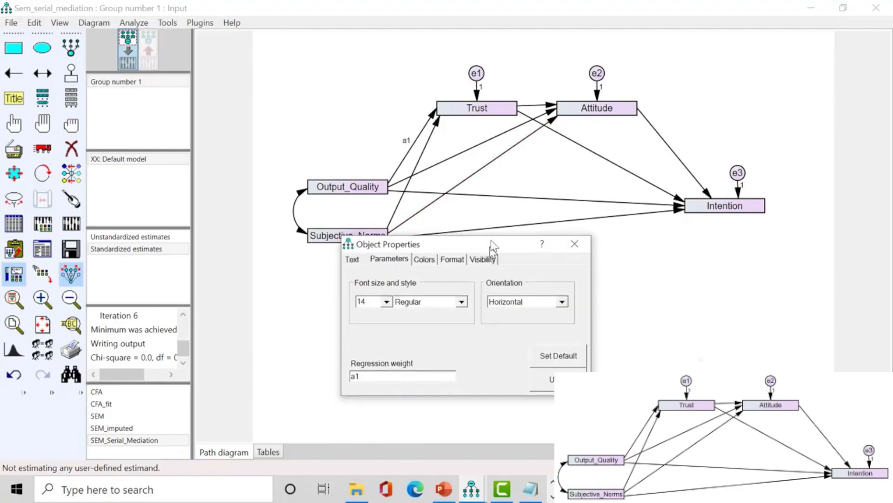
pyautogui.click(552, 108)
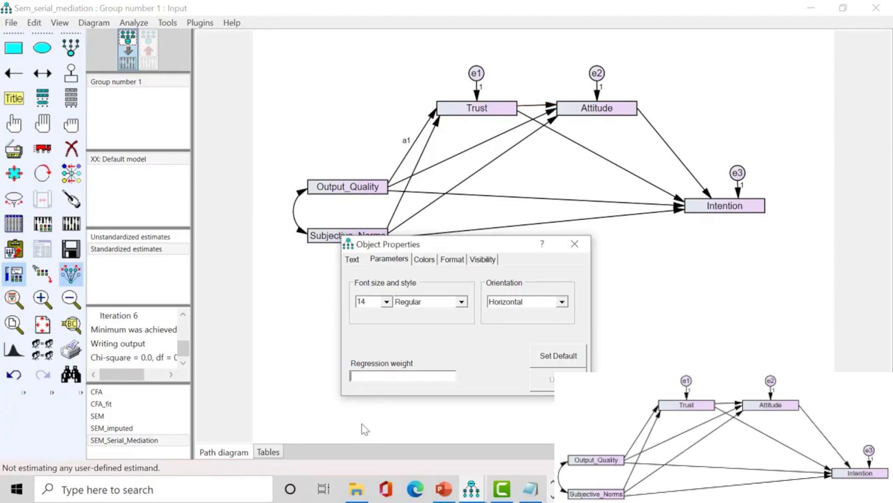
pyautogui.write('a2')
pyautogui.click(707, 195)
pyautogui.write('a3')
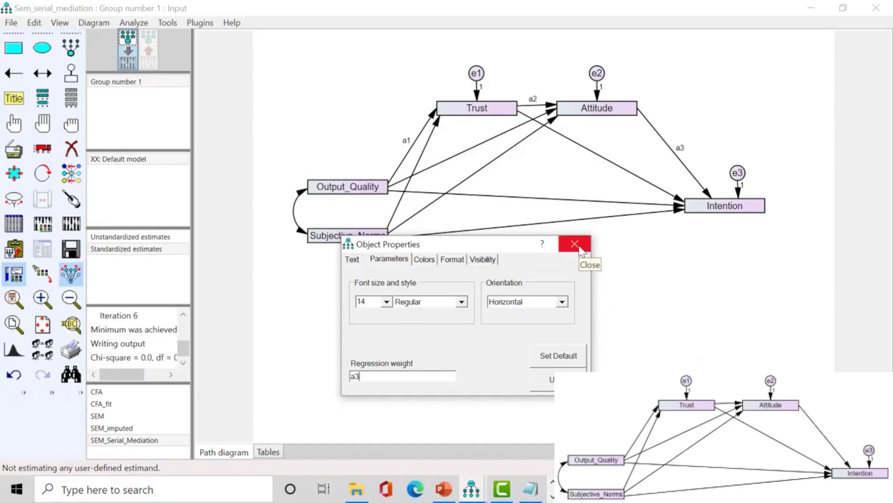
# Name the regression weight of the Subjective_Norms to Trust path b1 and close the object properties.
pyautogui.click(439, 130)
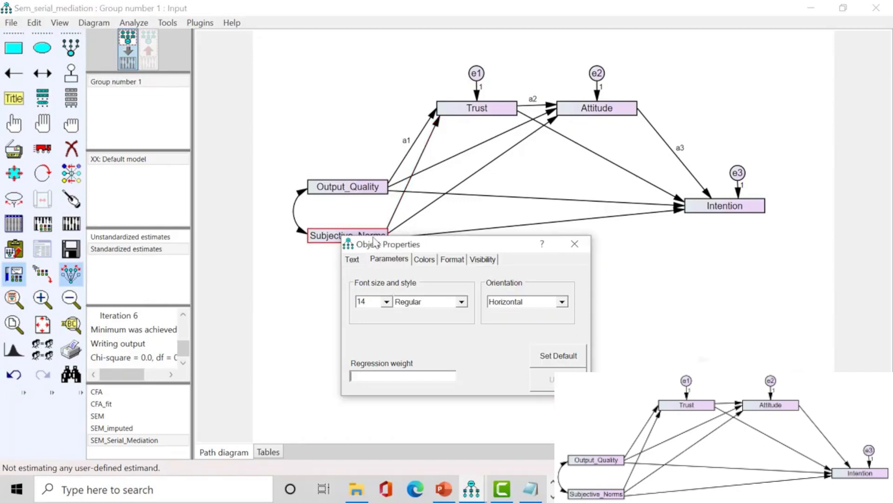
pyautogui.write('b1')
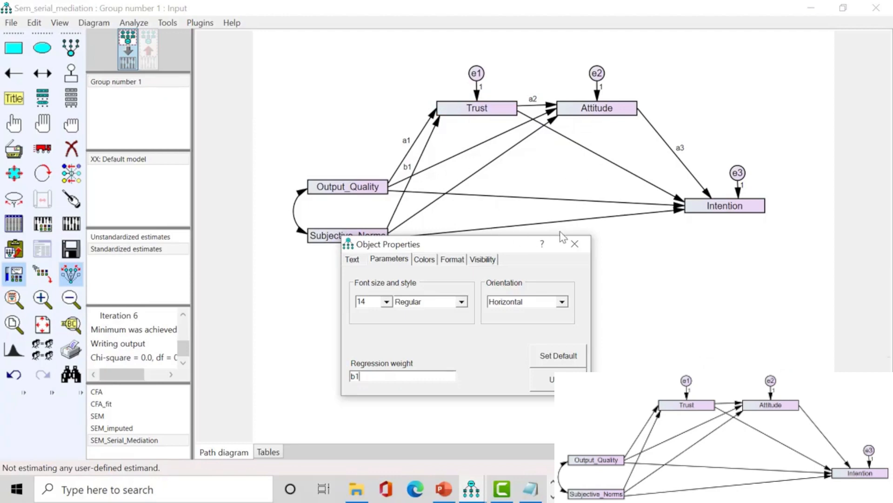
pyautogui.click(575, 243)
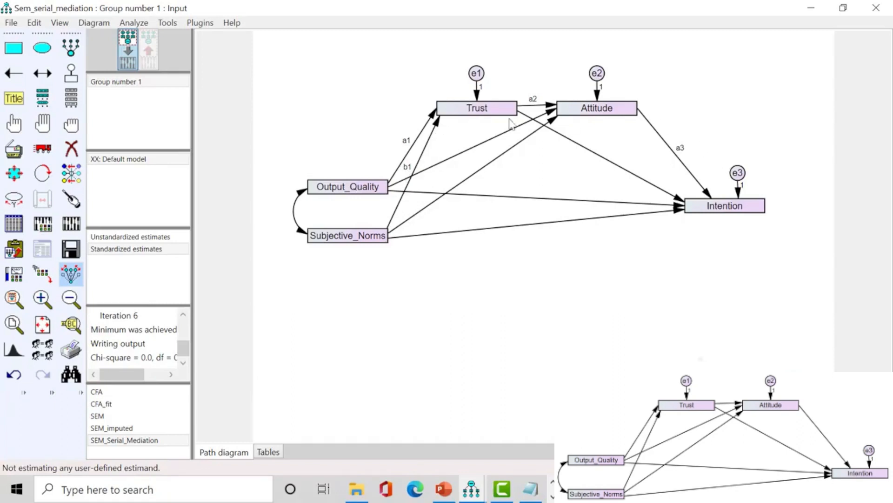
# Define new estimands ind1=a1*a2, ind2=a1*a2*a3 and ind3=b1*a2*a3, each preceded by a comment describing its mediation path.
pyautogui.rightClick(120, 468)
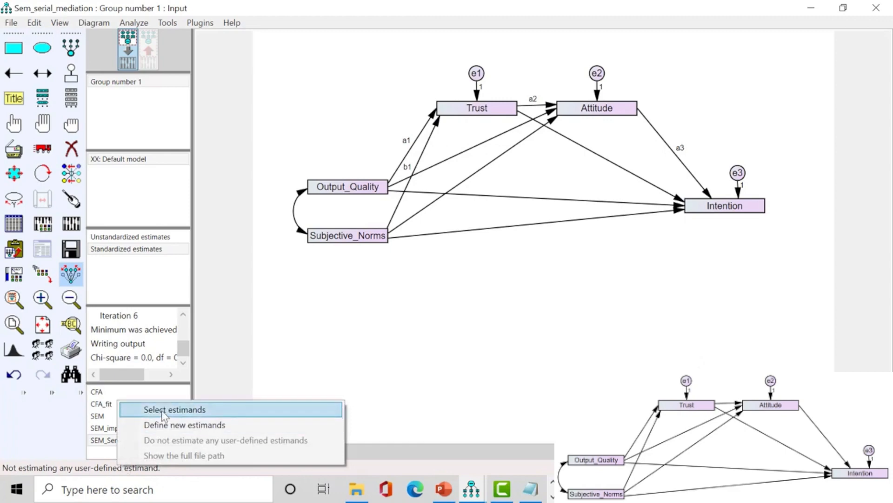
pyautogui.rightClick(84, 471)
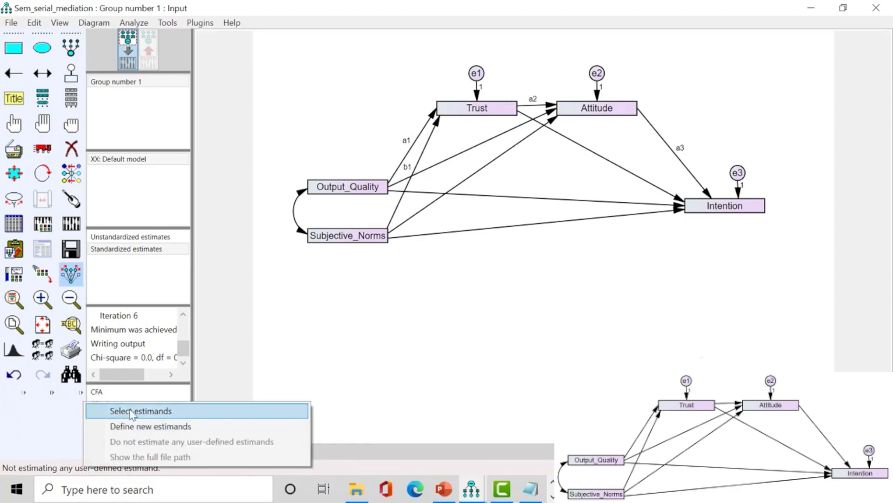
pyautogui.click(149, 431)
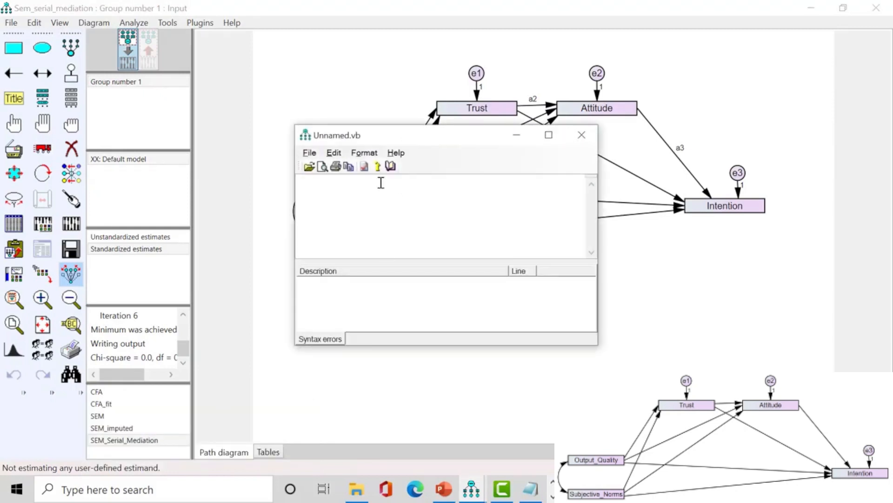
pyautogui.moveTo(415, 140); pyautogui.dragTo(569, 213)
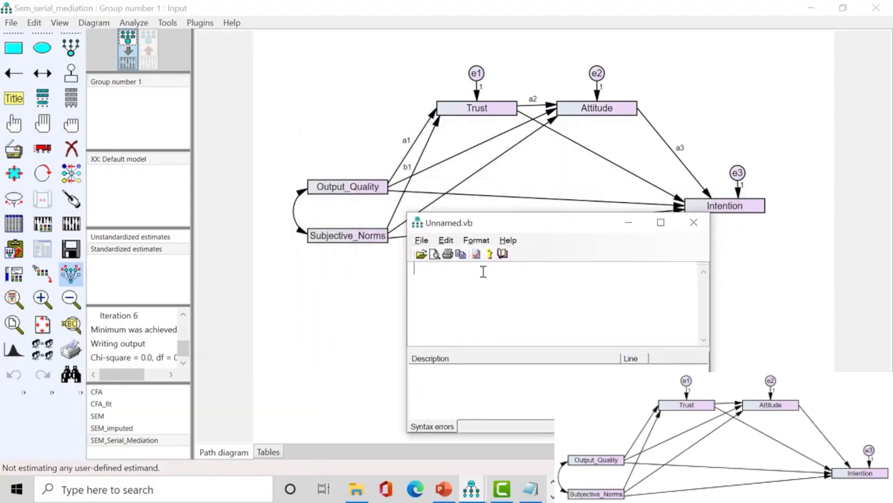
pyautogui.moveTo(514, 226); pyautogui.dragTo(531, 213)
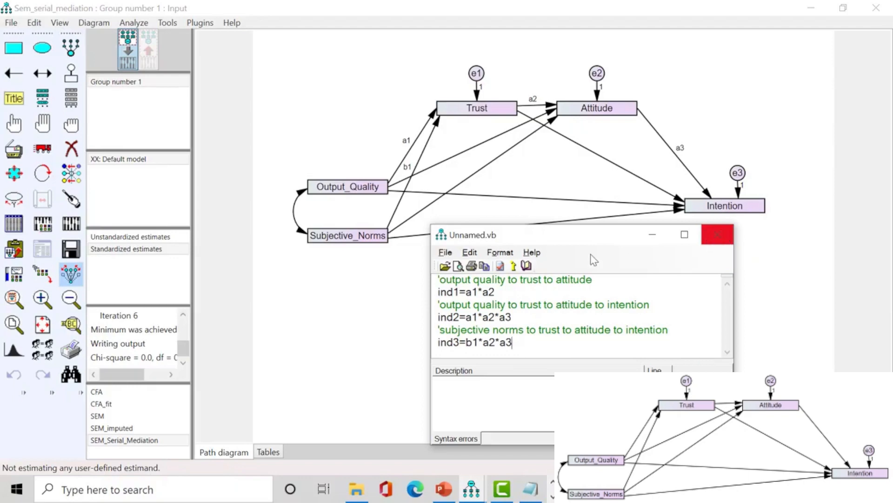
# Check the syntax of the user-defined estimands.
pyautogui.moveTo(527, 236); pyautogui.dragTo(380, 109)
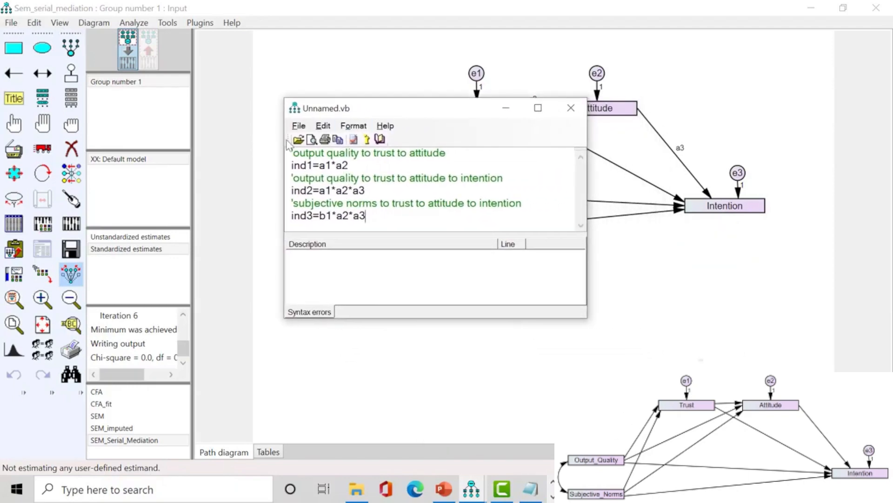
pyautogui.click(298, 125)
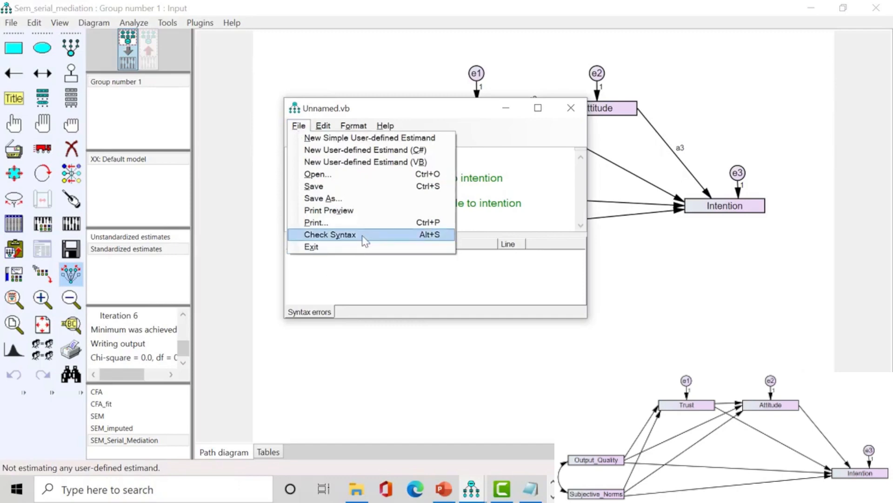
pyautogui.moveTo(398, 111); pyautogui.dragTo(410, 114)
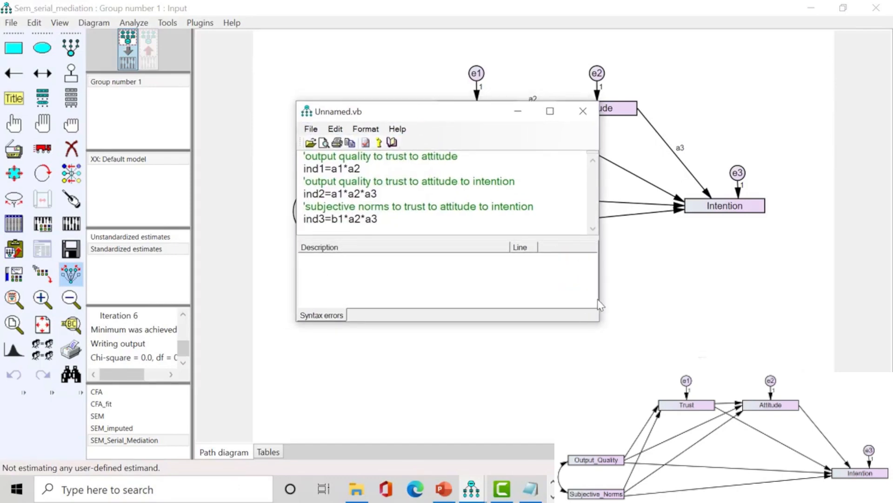
pyautogui.click(309, 134)
pyautogui.click(342, 237)
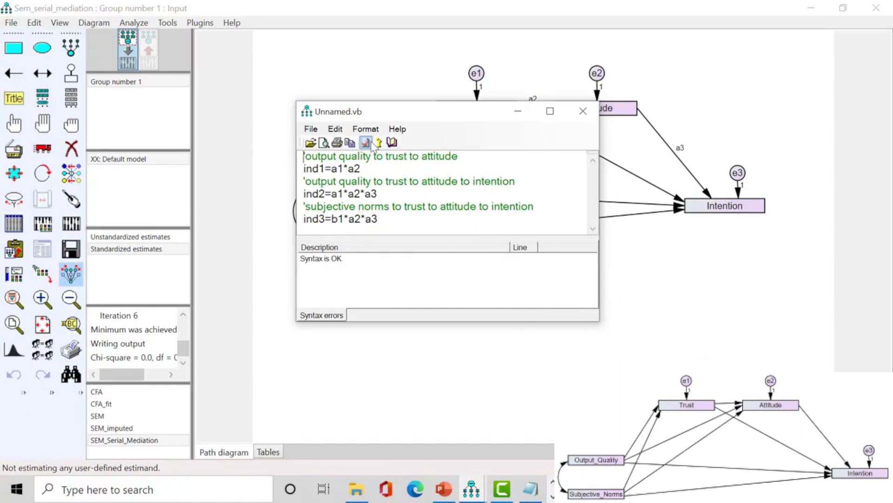
pyautogui.moveTo(375, 113); pyautogui.dragTo(385, 125)
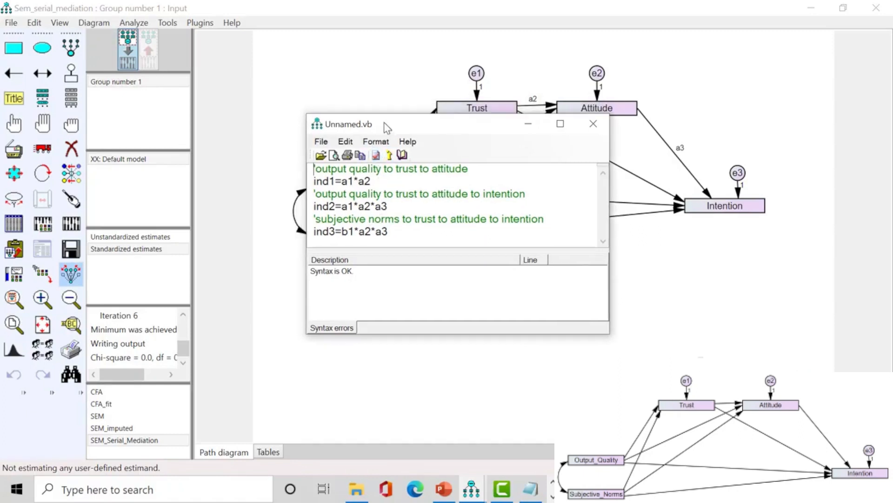
# Save the user-defined estimands in the CIRI Workshop folder as IndirectPathsworkshop and close the estimand editor.
pyautogui.click(322, 141)
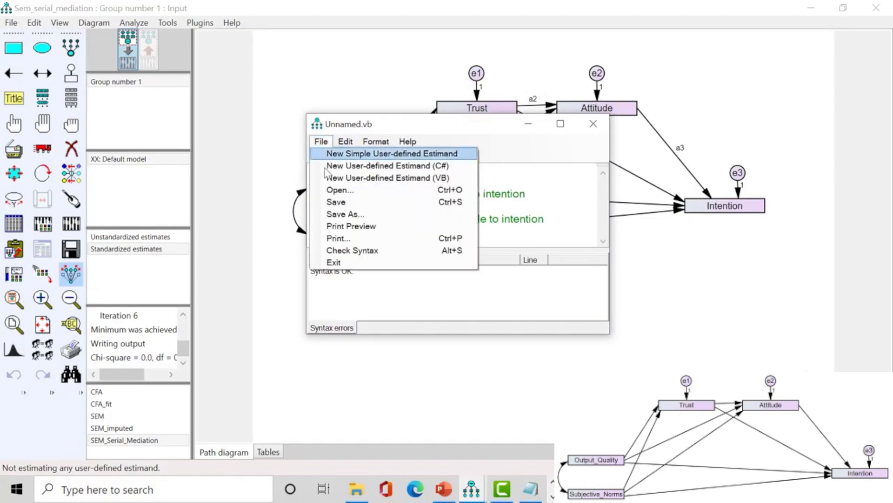
pyautogui.click(350, 206)
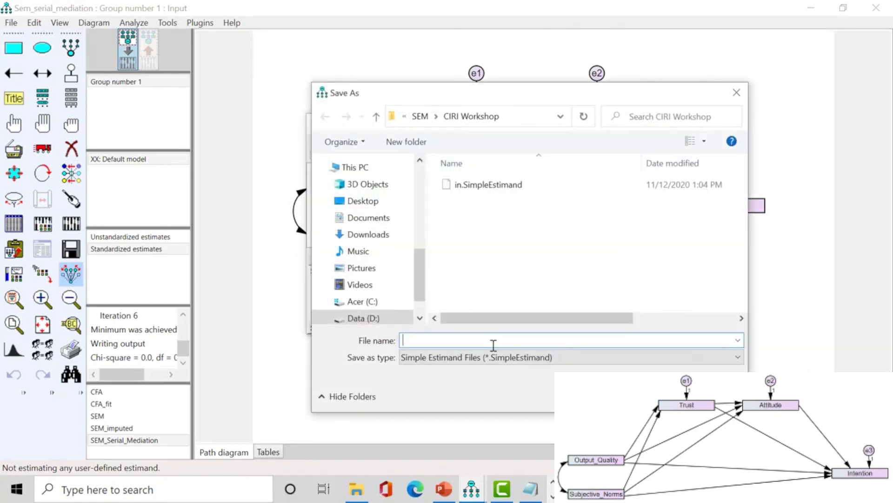
pyautogui.write('IndirectPathsworkshop')
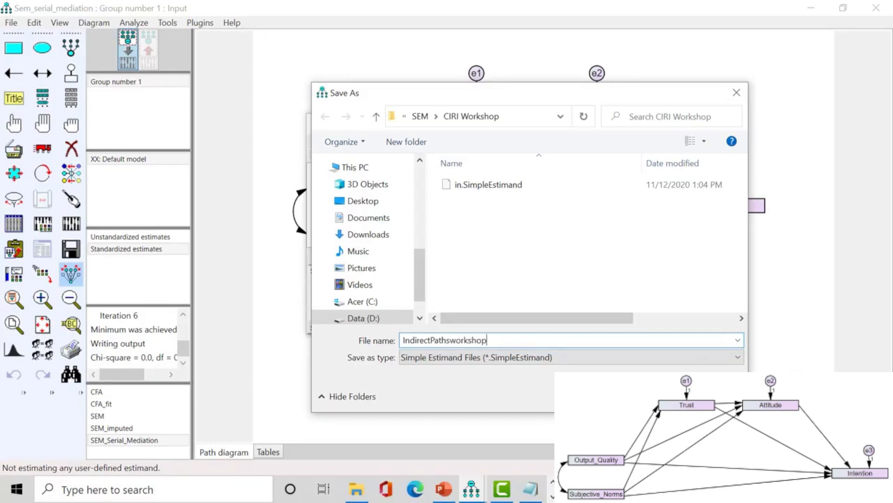
pyautogui.press('Return')
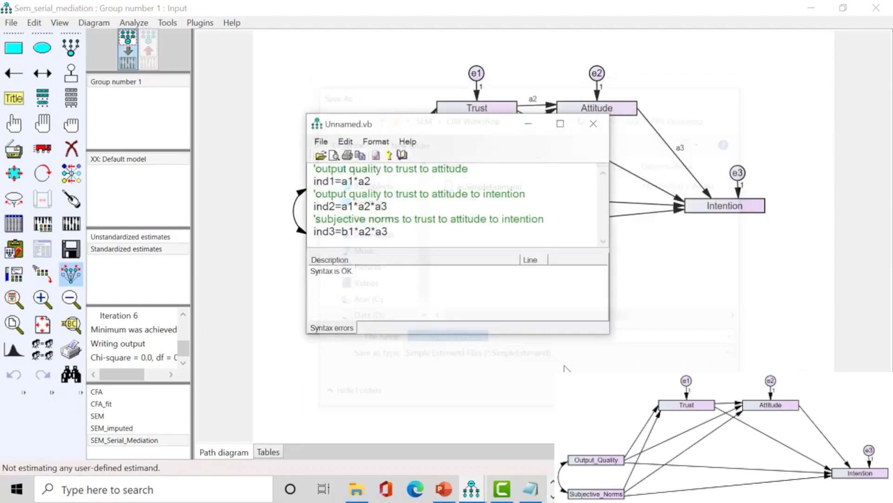
pyautogui.click(592, 124)
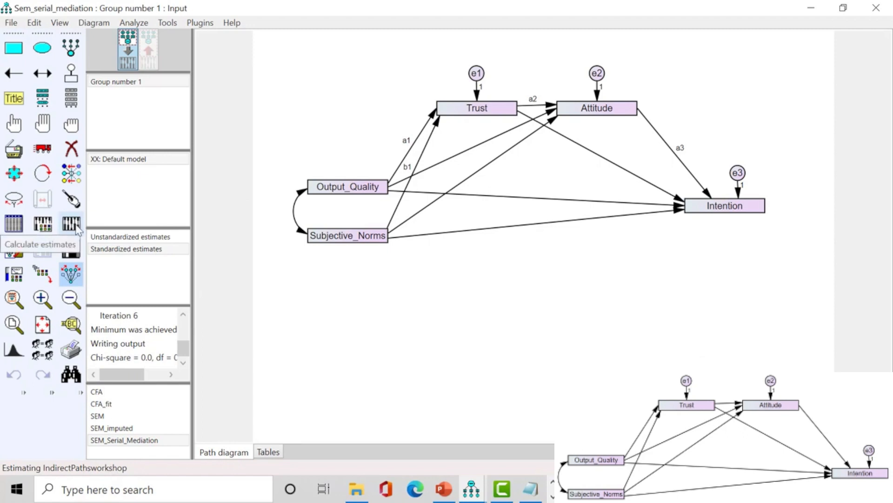
# Review the output and bootstrap settings in the analysis properties, and check the data file assigned to Group number 1.
pyautogui.click(42, 224)
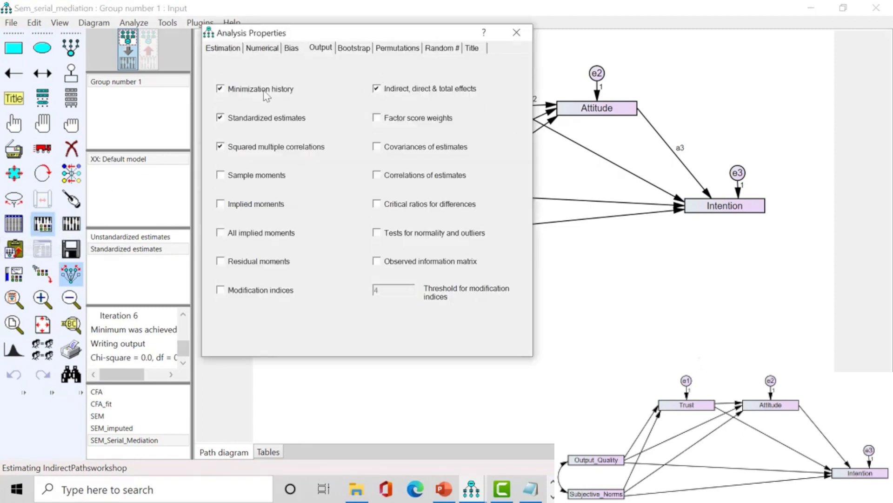
pyautogui.click(353, 52)
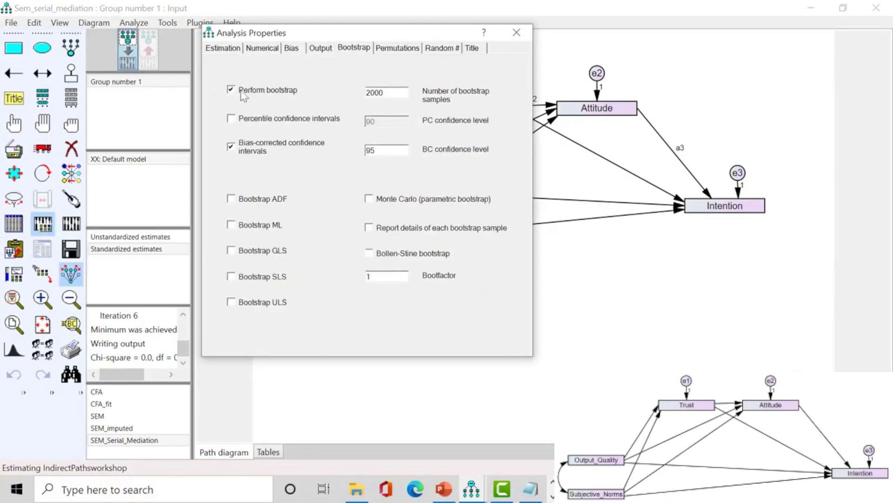
pyautogui.click(517, 32)
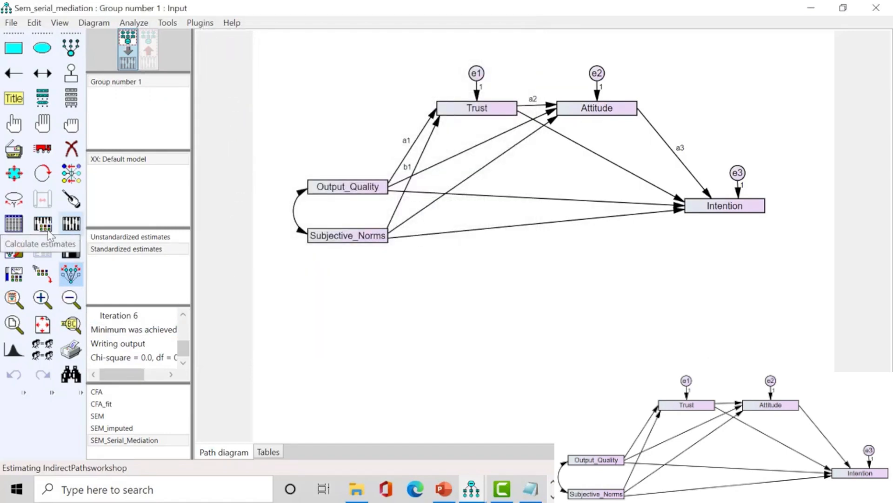
pyautogui.click(14, 223)
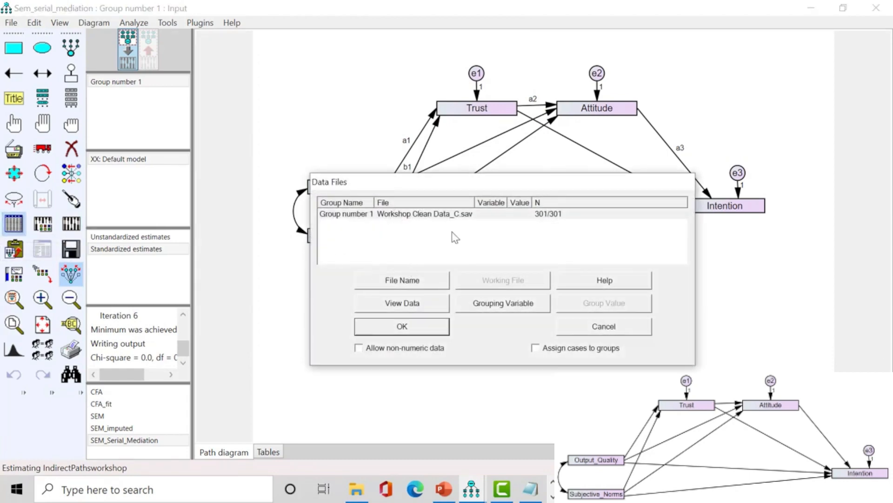
pyautogui.click(402, 326)
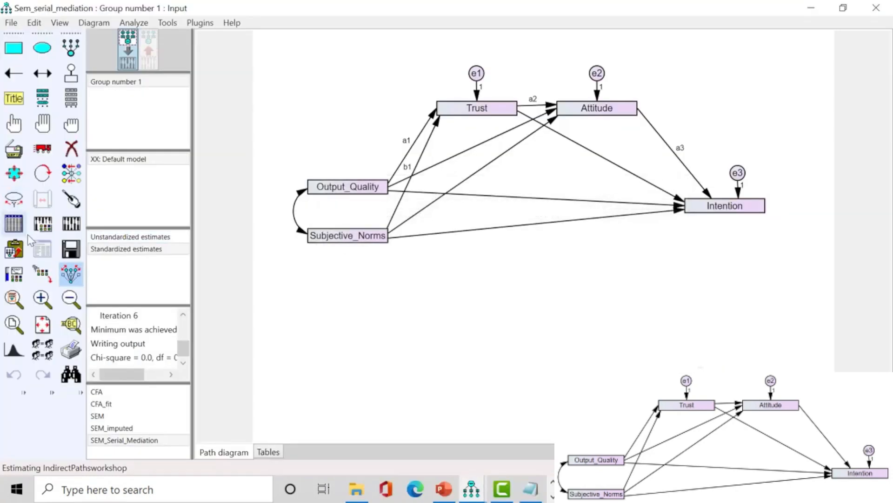
pyautogui.click(42, 224)
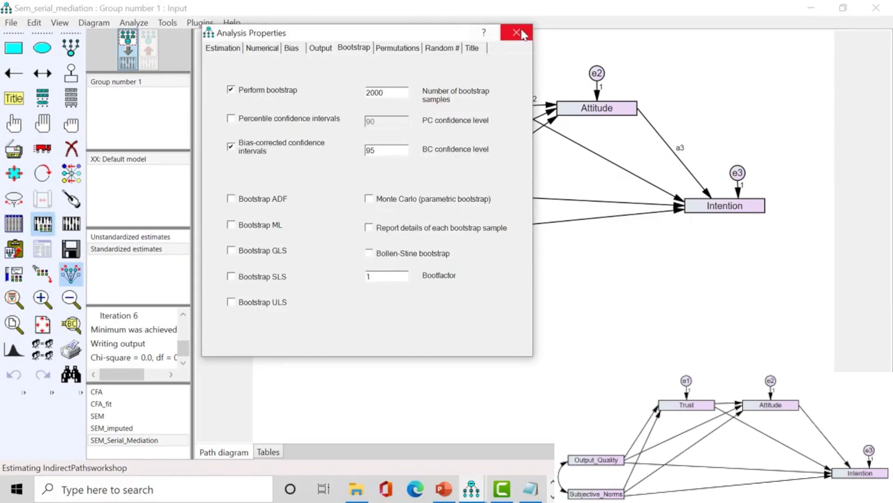
pyautogui.click(321, 49)
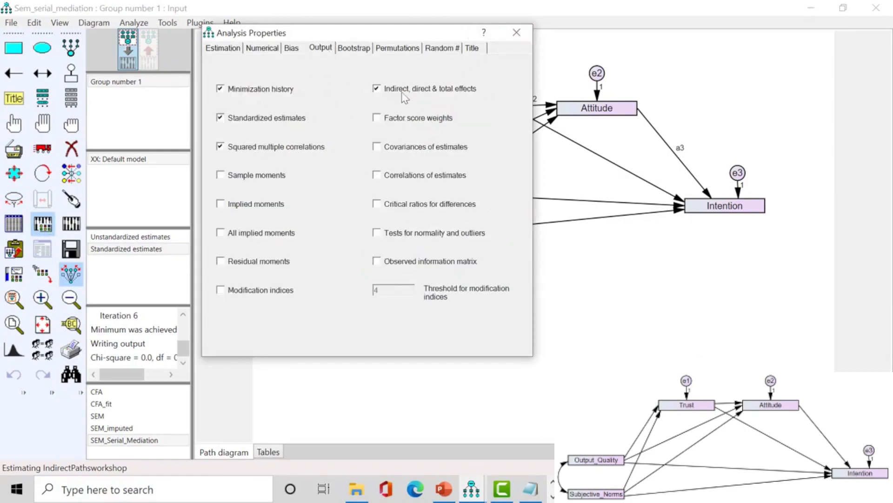
pyautogui.click(517, 32)
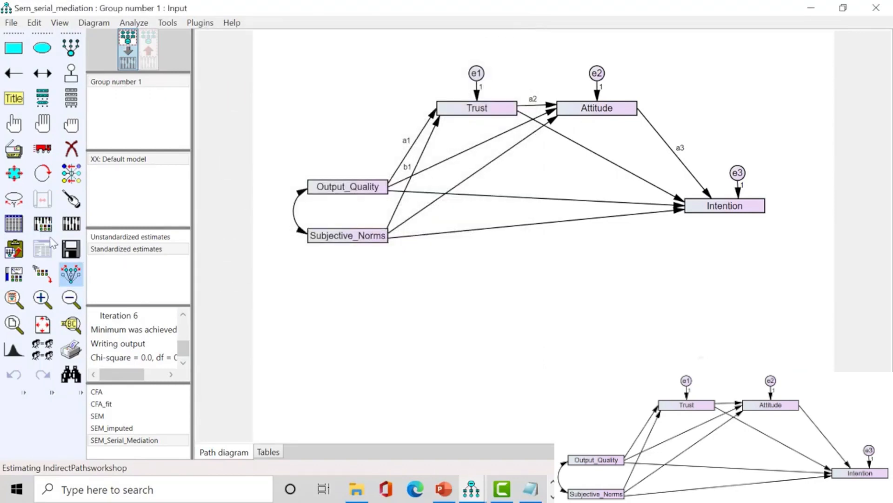
# Calculate the estimates and view the regression weights and effect matrices in the text output.
pyautogui.click(71, 225)
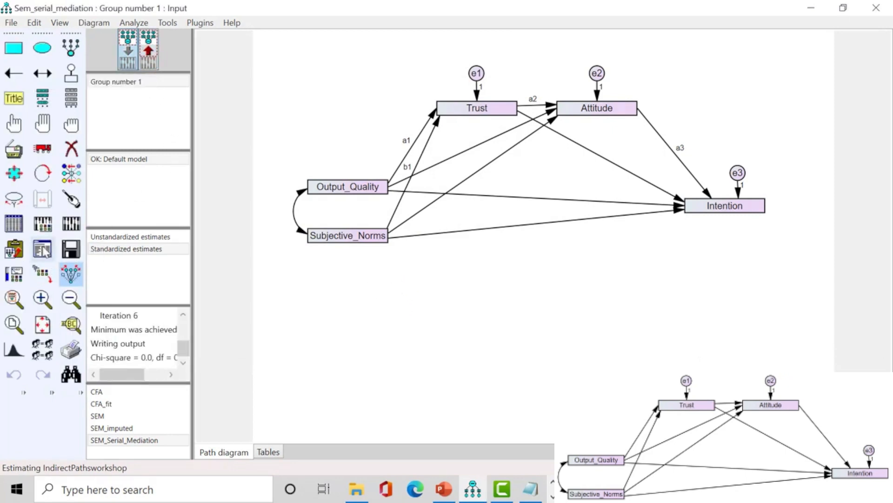
pyautogui.click(43, 250)
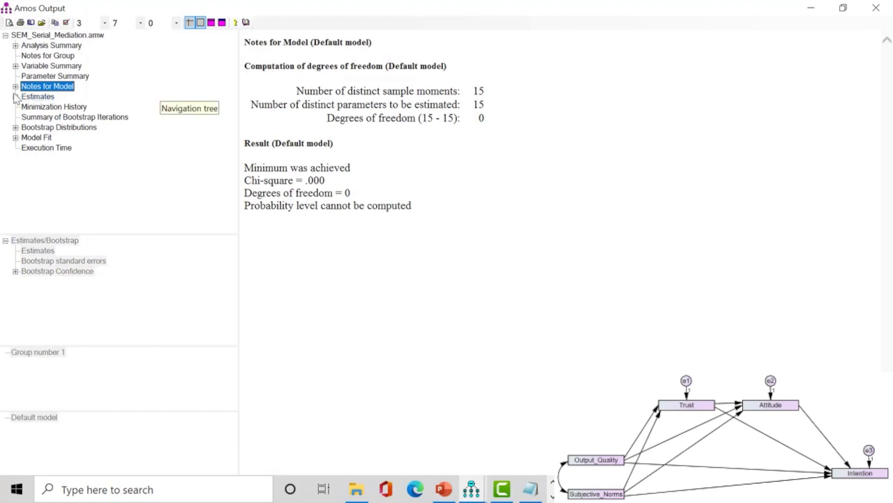
pyautogui.click(28, 97)
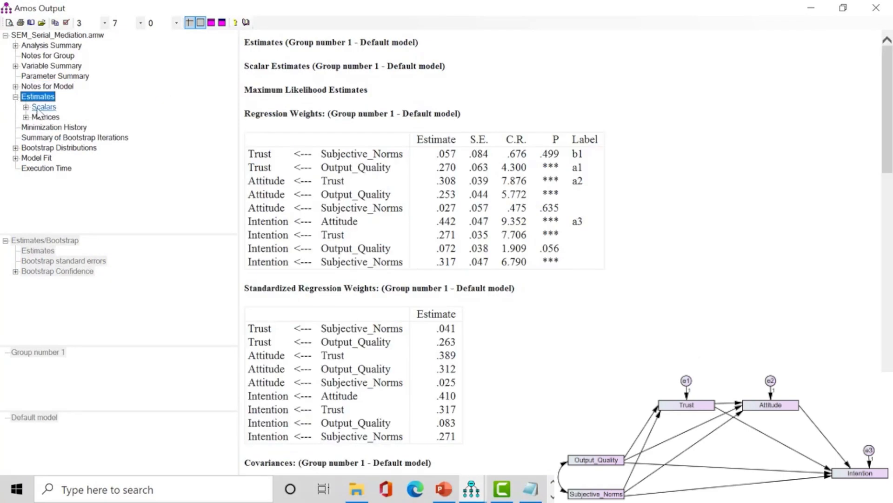
pyautogui.click(43, 107)
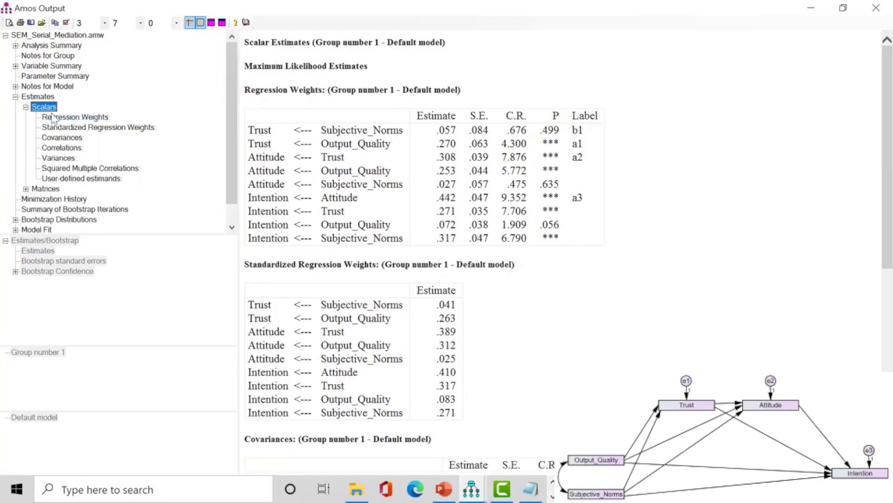
pyautogui.click(65, 117)
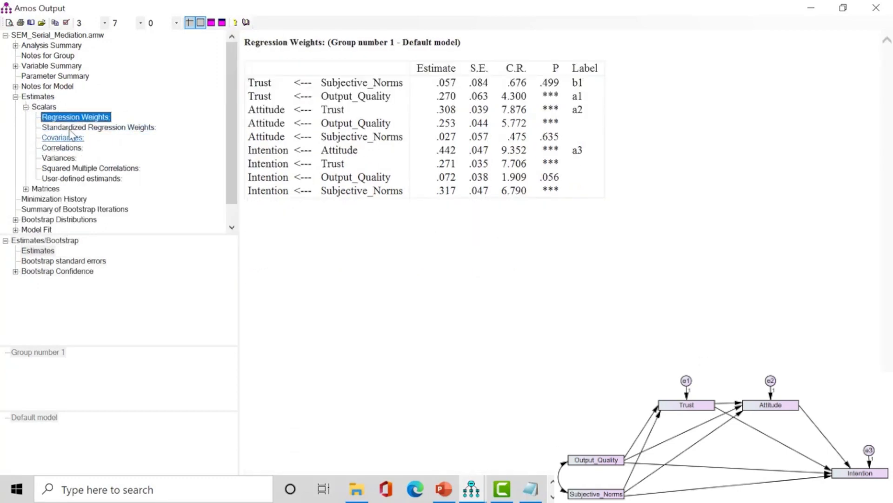
pyautogui.click(62, 128)
pyautogui.click(45, 188)
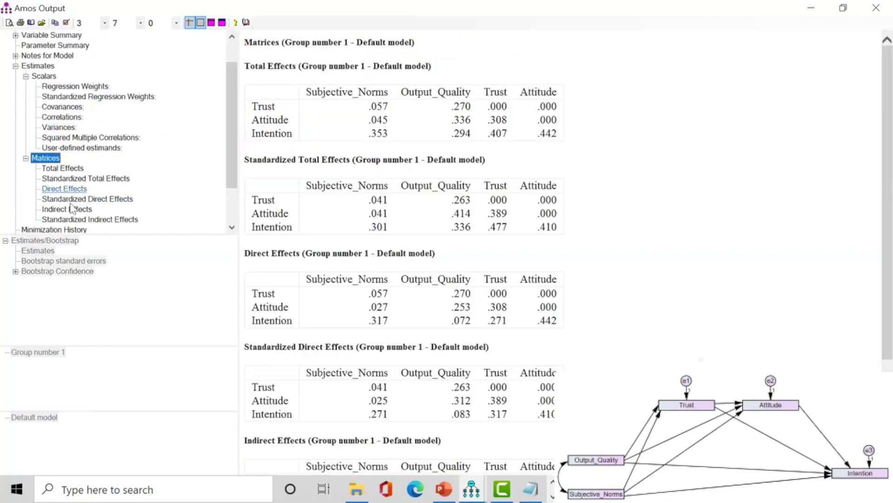
# Display the user-defined estimands with their two-tailed significance from the bias-corrected percentile bootstrap.
pyautogui.click(104, 148)
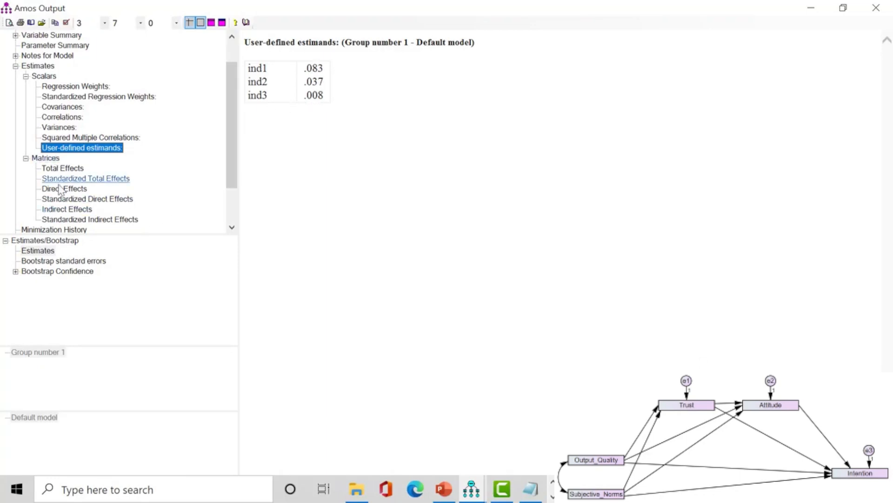
pyautogui.scroll(-1, 68, 195)
pyautogui.scroll(-1, 65, 214)
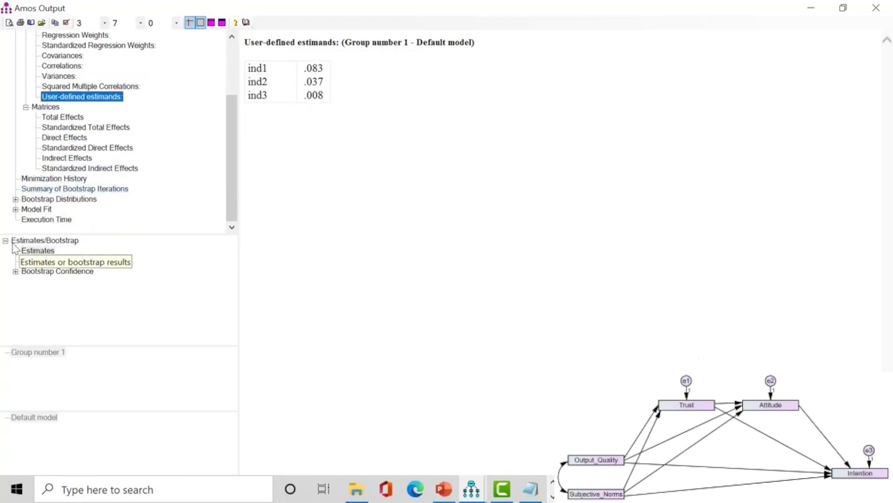
pyautogui.click(15, 271)
pyautogui.click(25, 281)
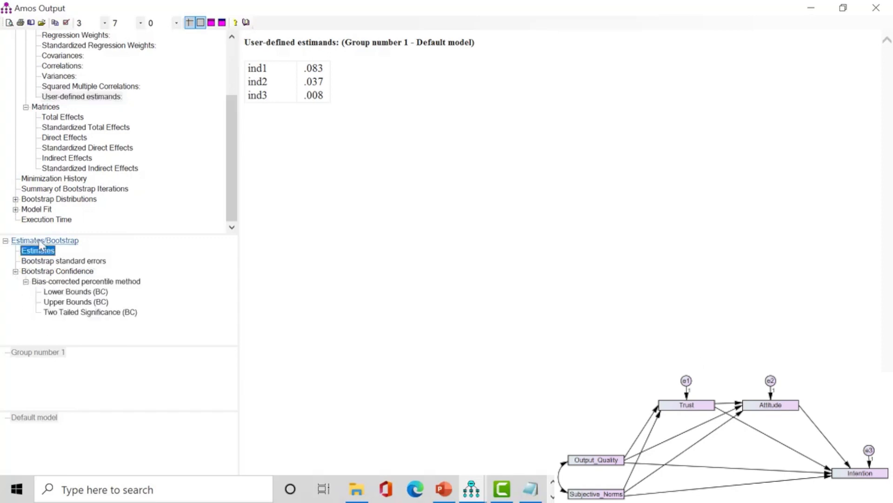
pyautogui.click(85, 313)
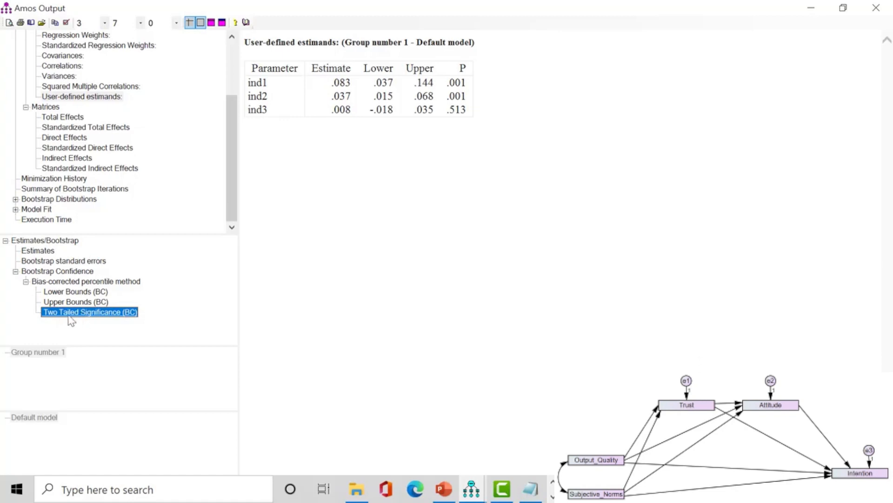
# Examine the estimate and p-value of ind1 in the bias-corrected results for the user-defined estimands.
pyautogui.click(61, 99)
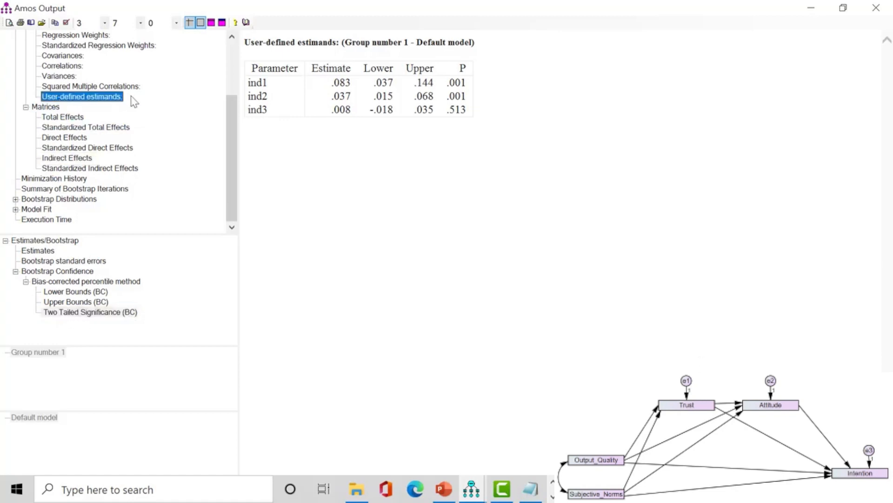
pyautogui.click(82, 312)
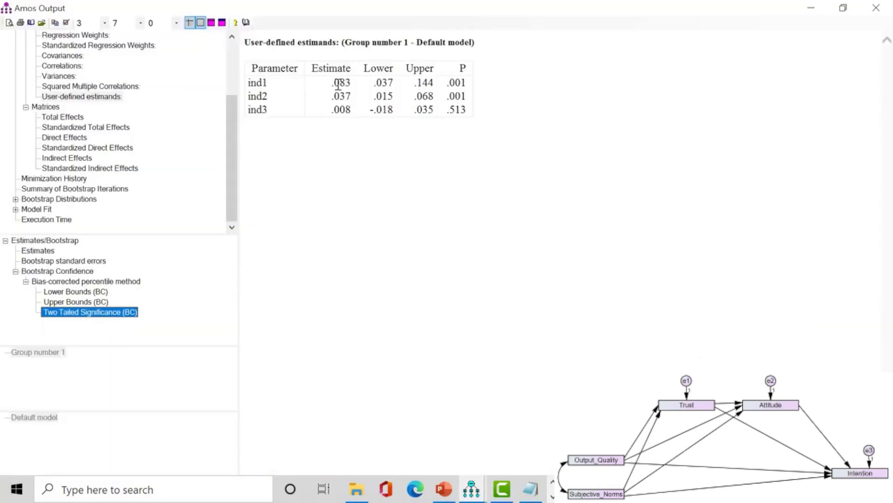
pyautogui.moveTo(332, 83); pyautogui.dragTo(351, 89)
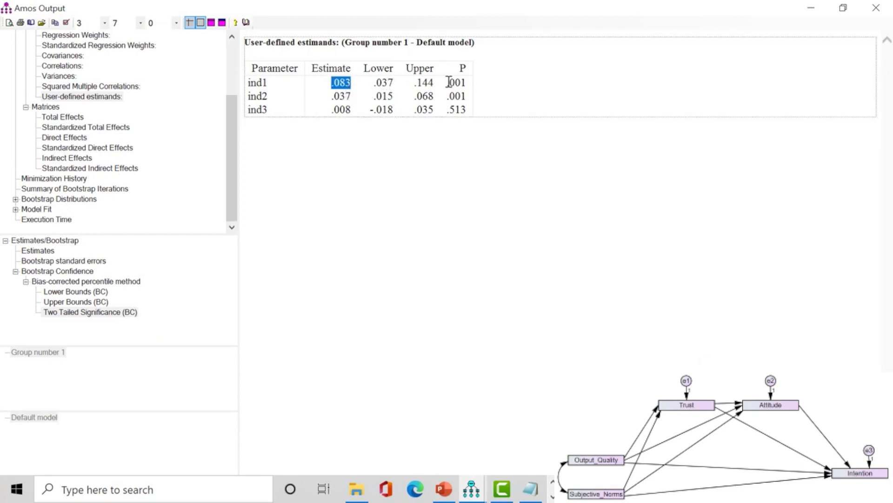
pyautogui.moveTo(448, 83); pyautogui.dragTo(478, 88)
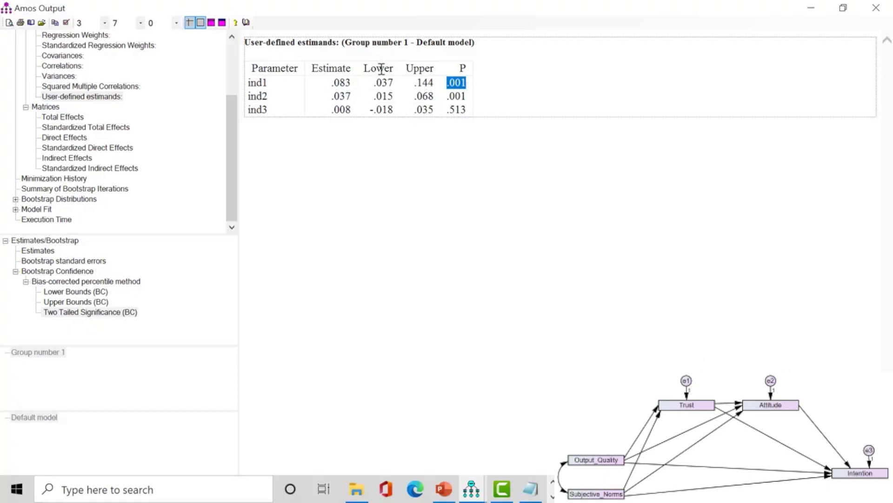